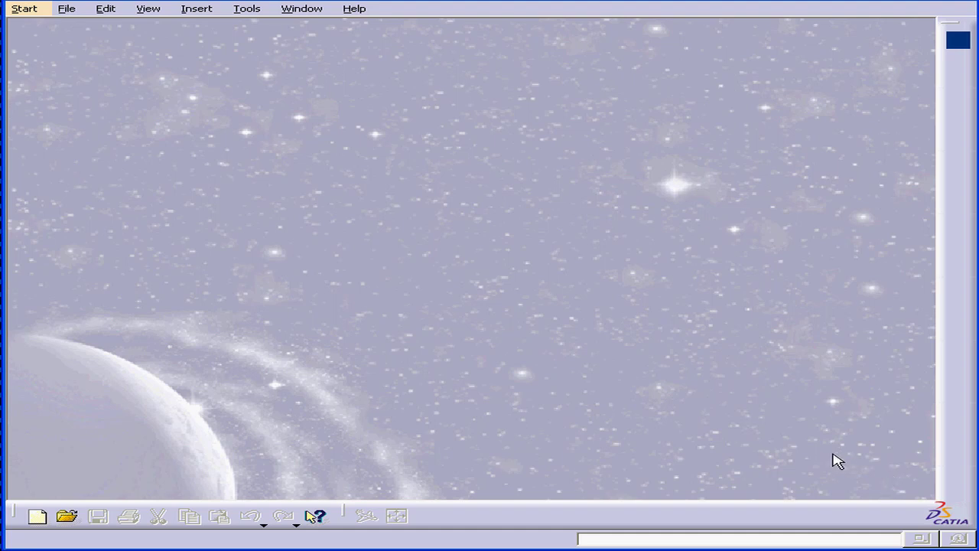
- Create a new document of type Part
click(67, 10)
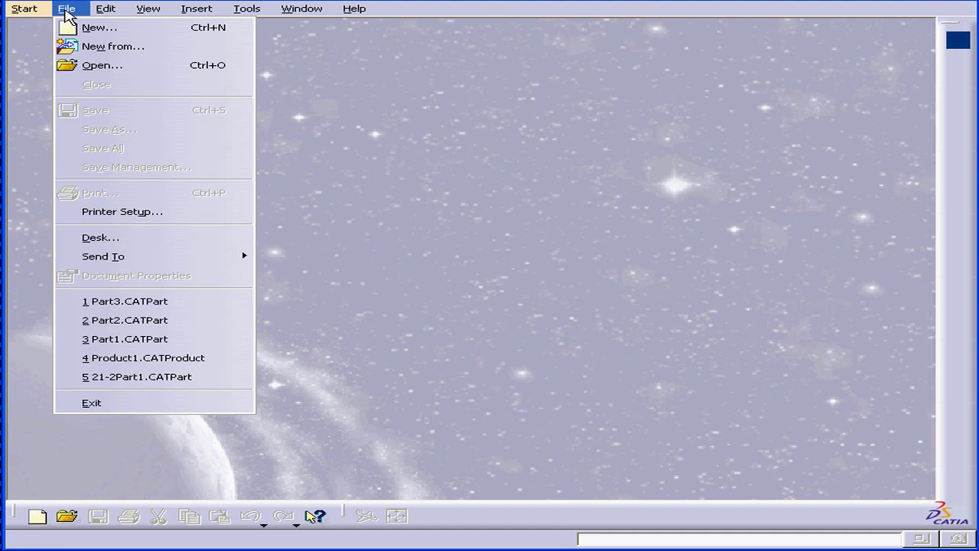
click(94, 28)
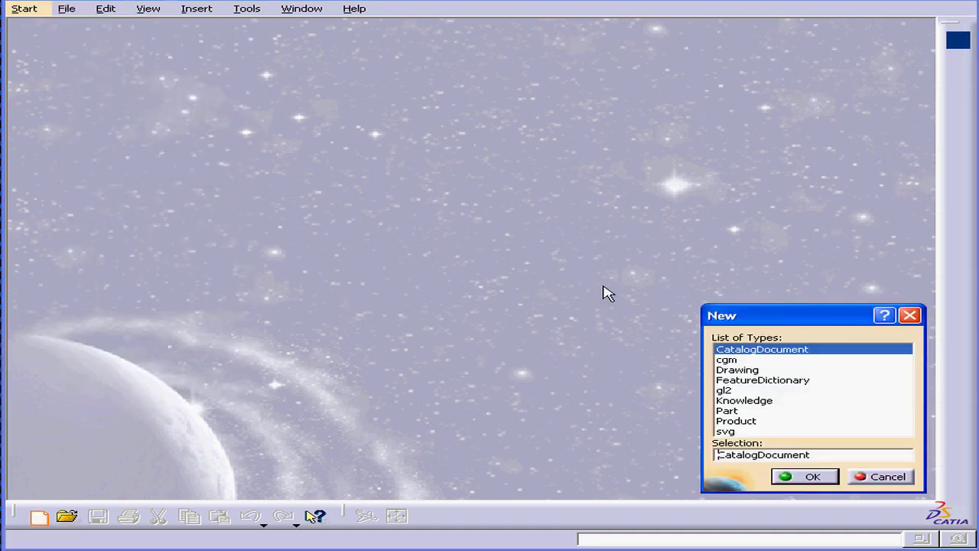
double_click(736, 410)
click(809, 474)
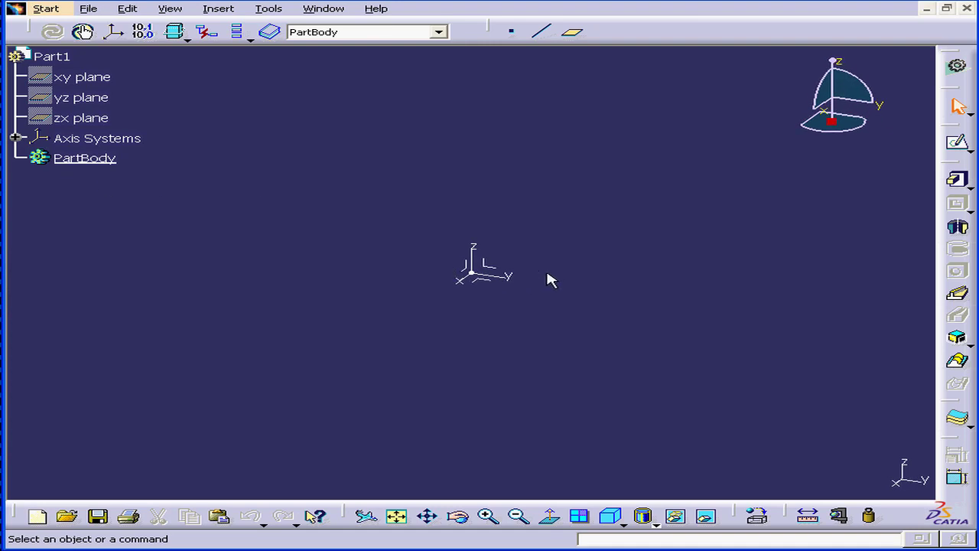
- Sketch a rectangle on the xy plane with its first corner at H 10 mm, V 40 mm, and pad it 20 mm
click(956, 142)
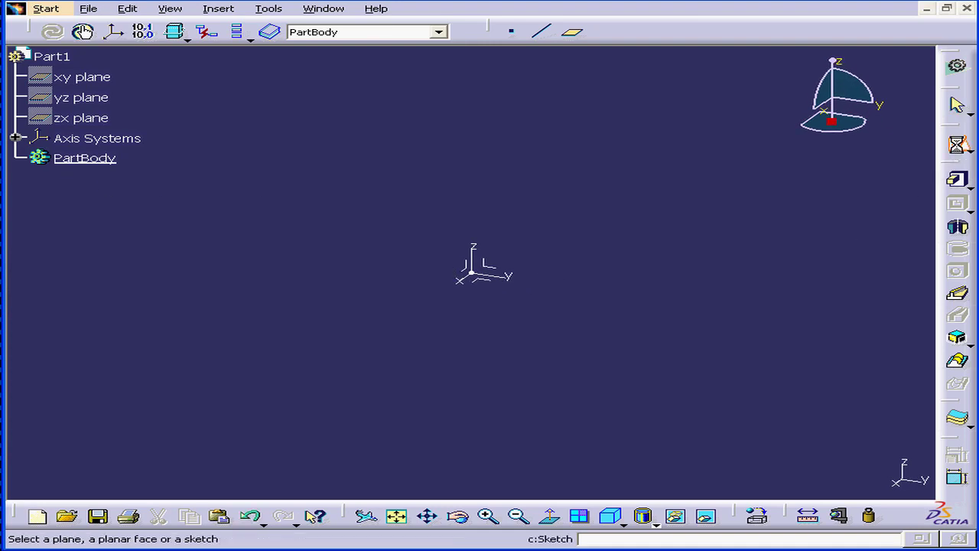
click(494, 280)
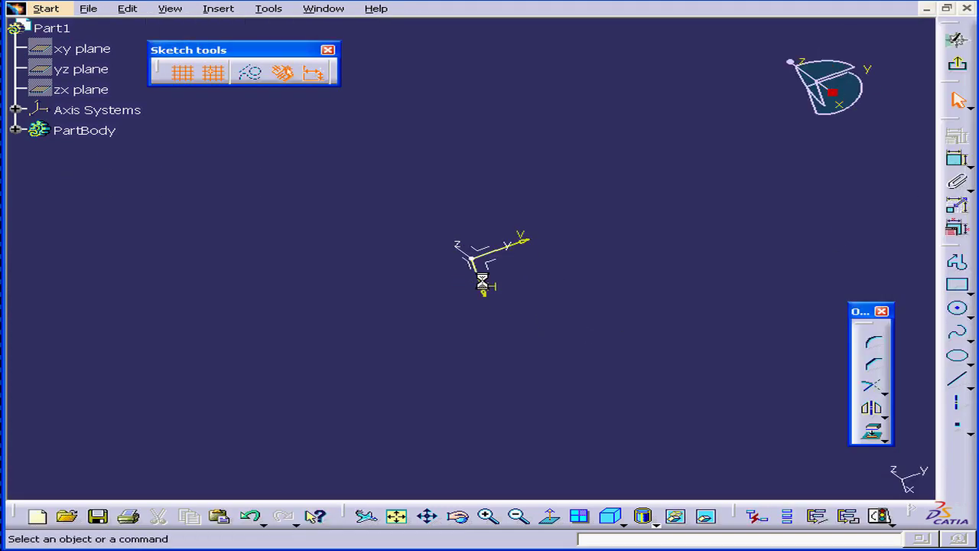
click(958, 286)
click(499, 179)
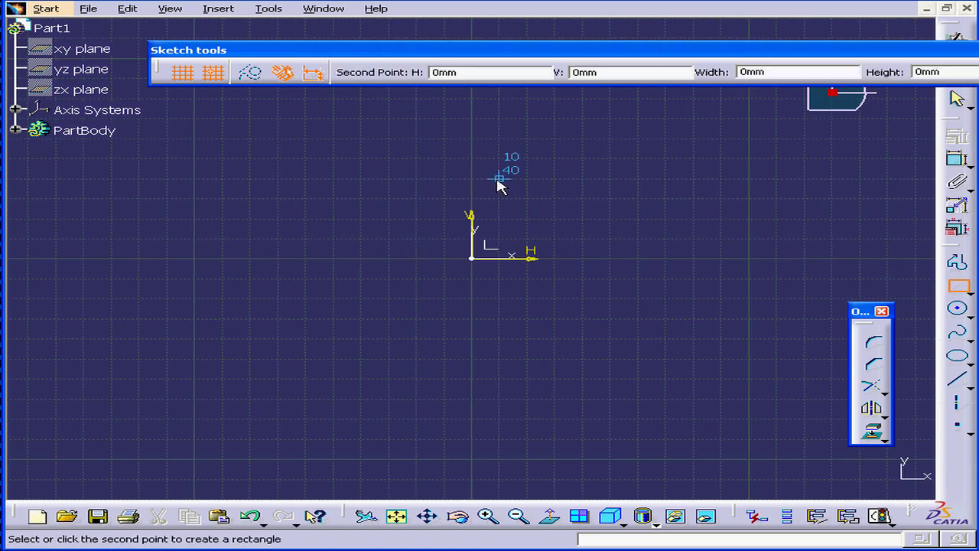
click(678, 237)
click(954, 68)
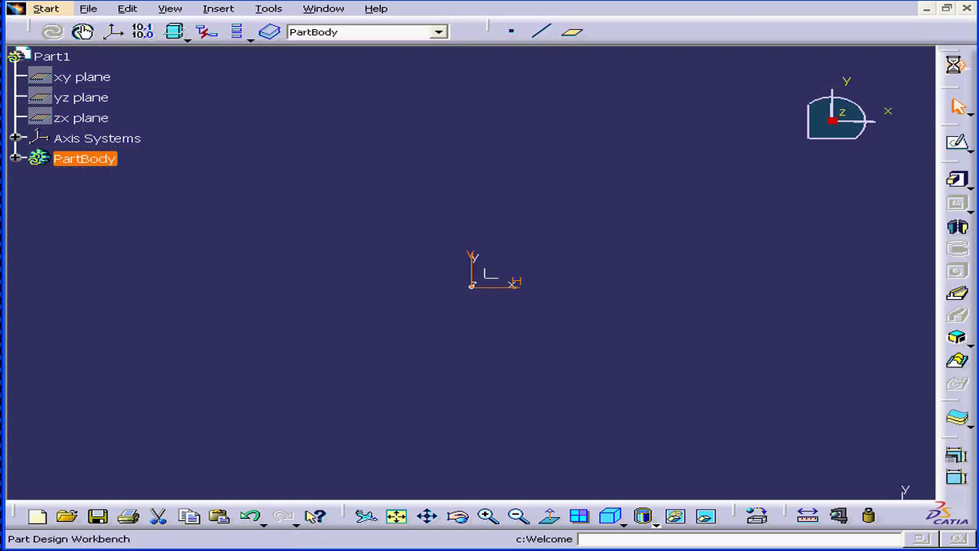
click(959, 184)
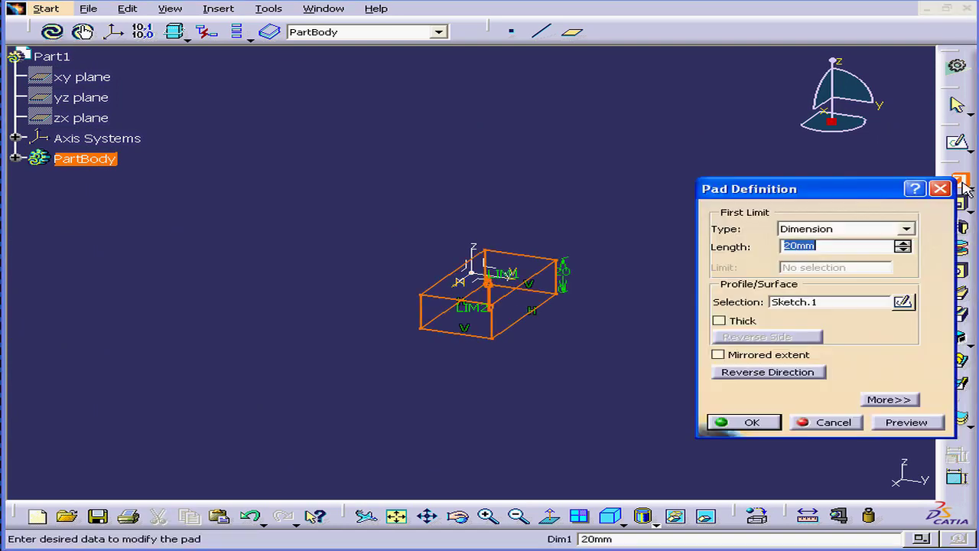
click(754, 422)
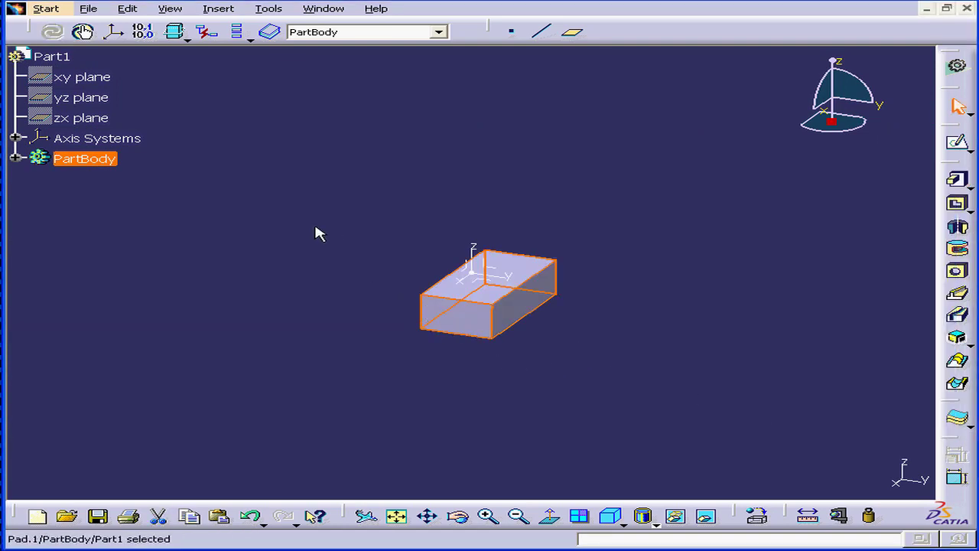
- Save the part as Part1.CATPart in the _Parts folder
click(91, 9)
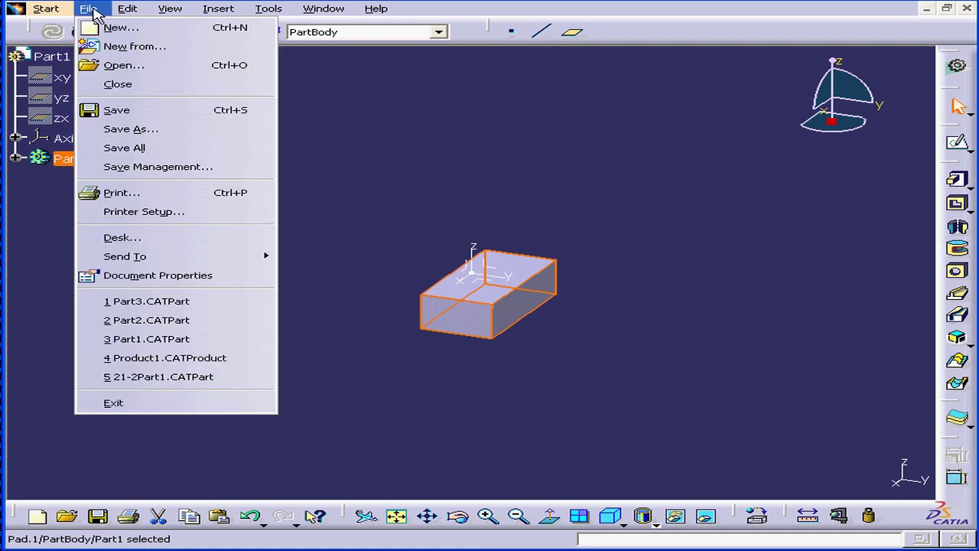
click(131, 112)
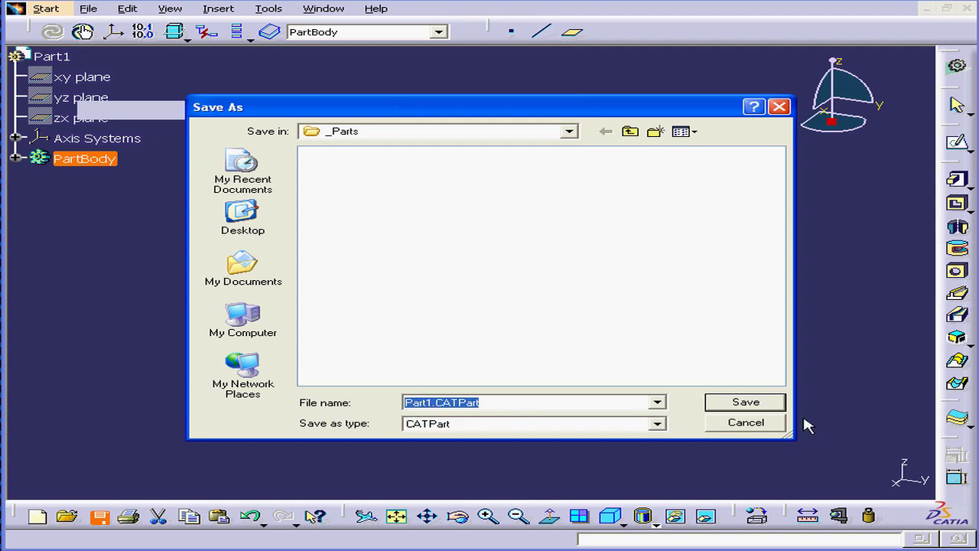
click(747, 402)
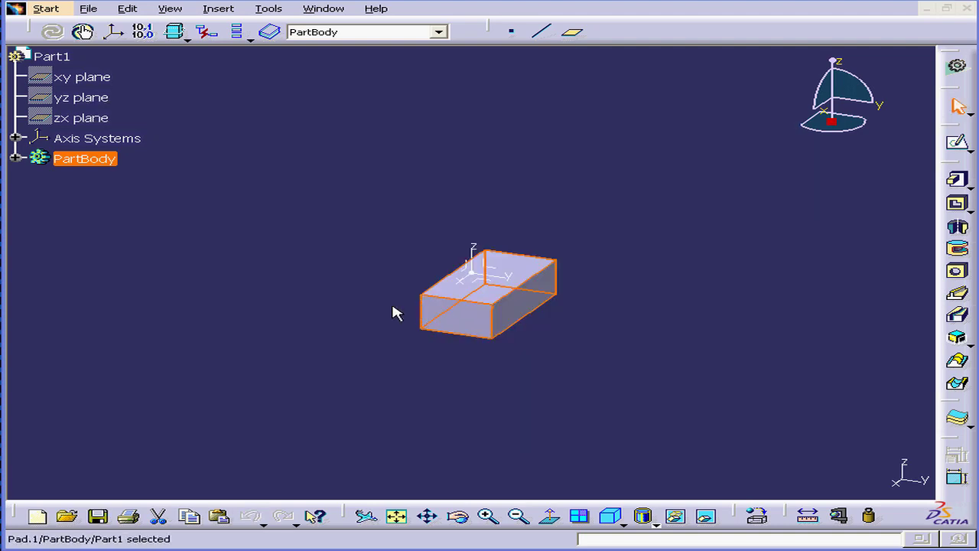
- Reshape the rectangle in the pad's sketch by pulling its right edge inward and its upper edge upward, and exit the sketch
click(16, 158)
click(36, 179)
double_click(119, 197)
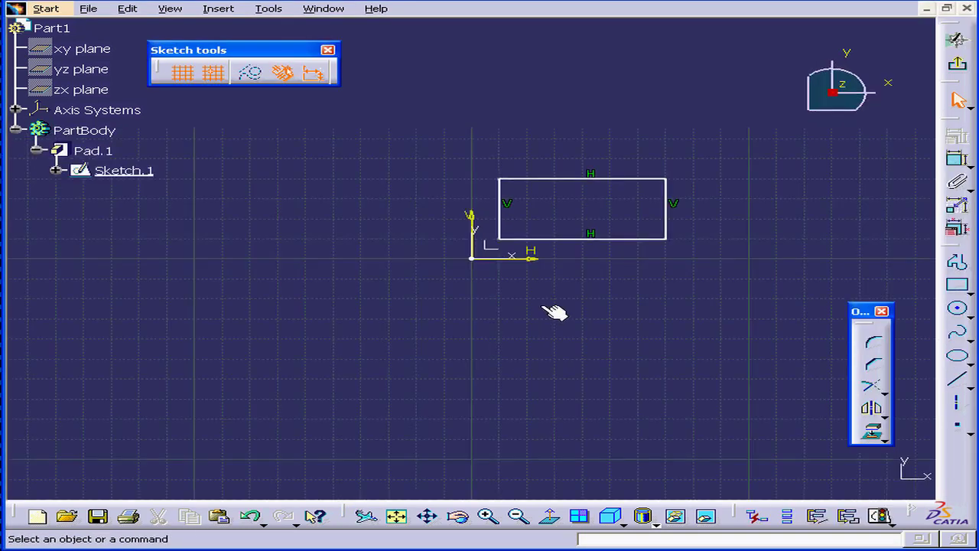
drag(664, 220, 625, 222)
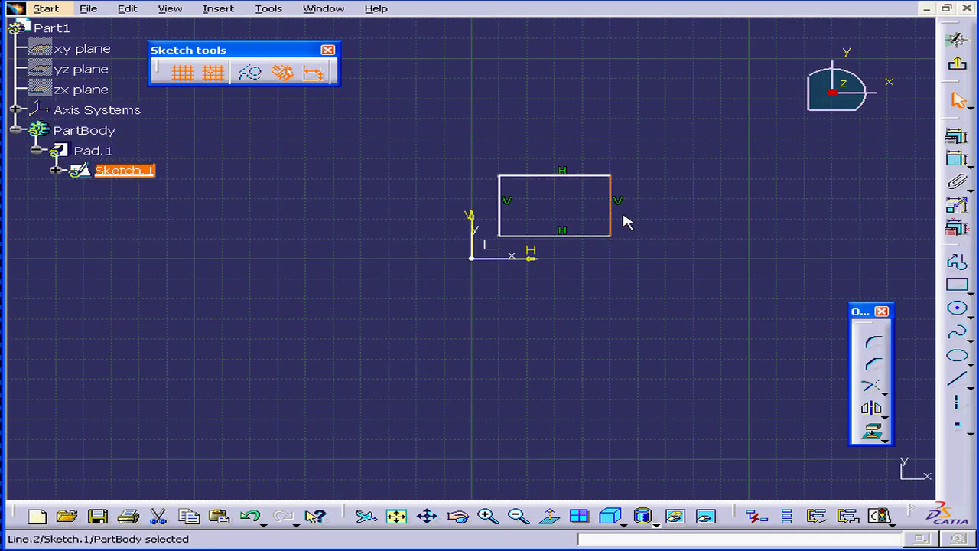
drag(596, 184, 594, 141)
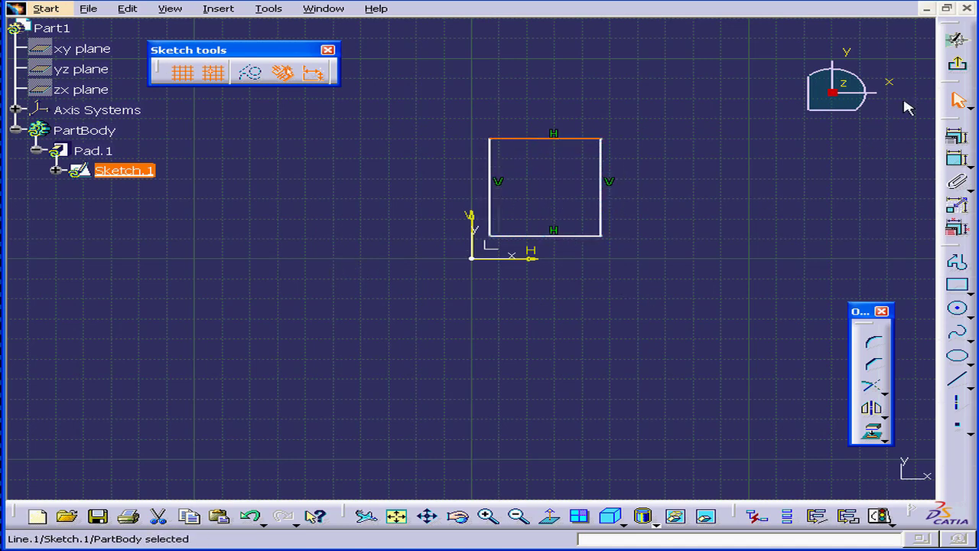
click(956, 68)
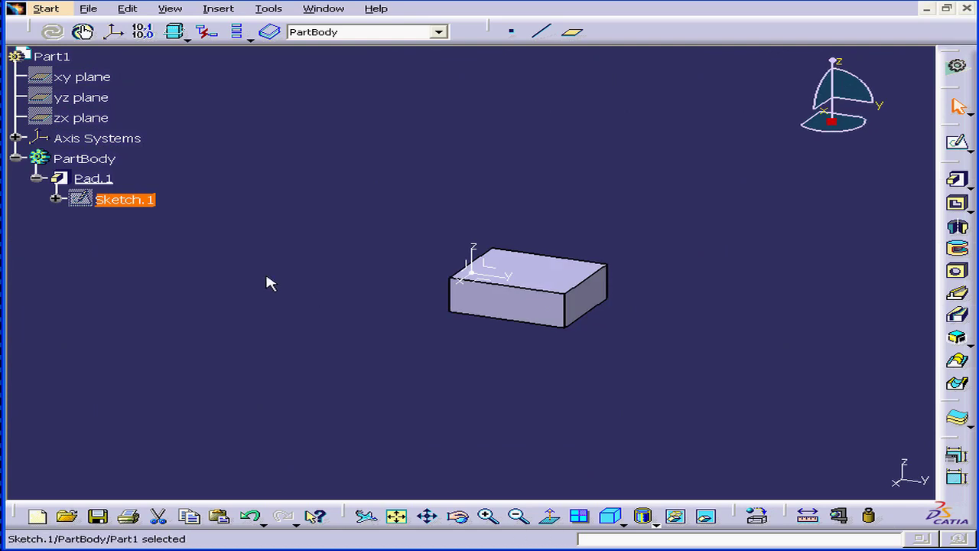
- Set the PartBody's fill color to the lighter azure blue
right_click(76, 166)
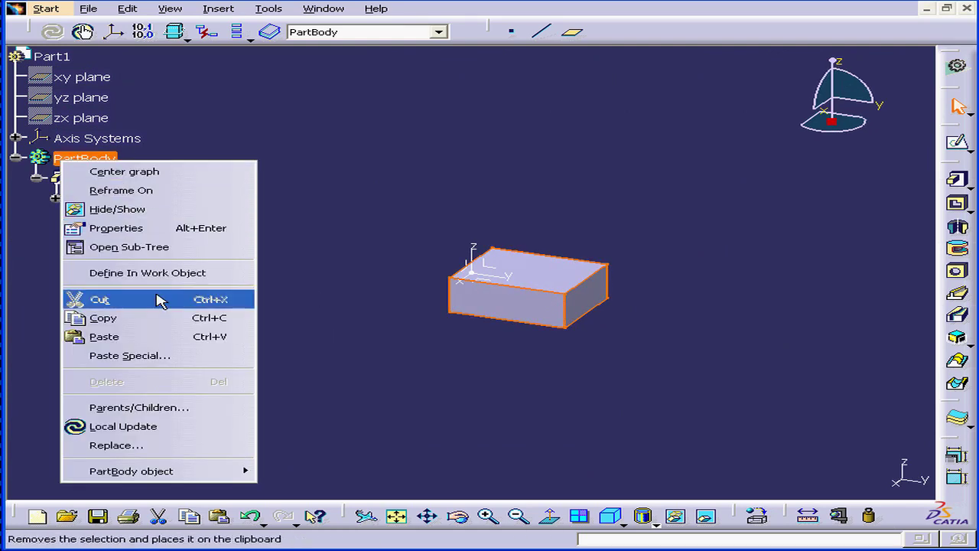
click(123, 228)
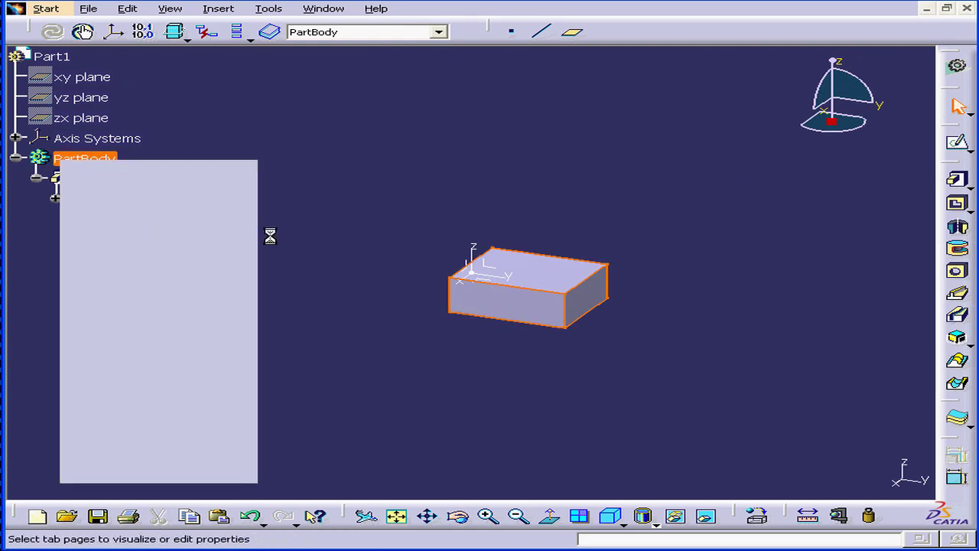
click(281, 167)
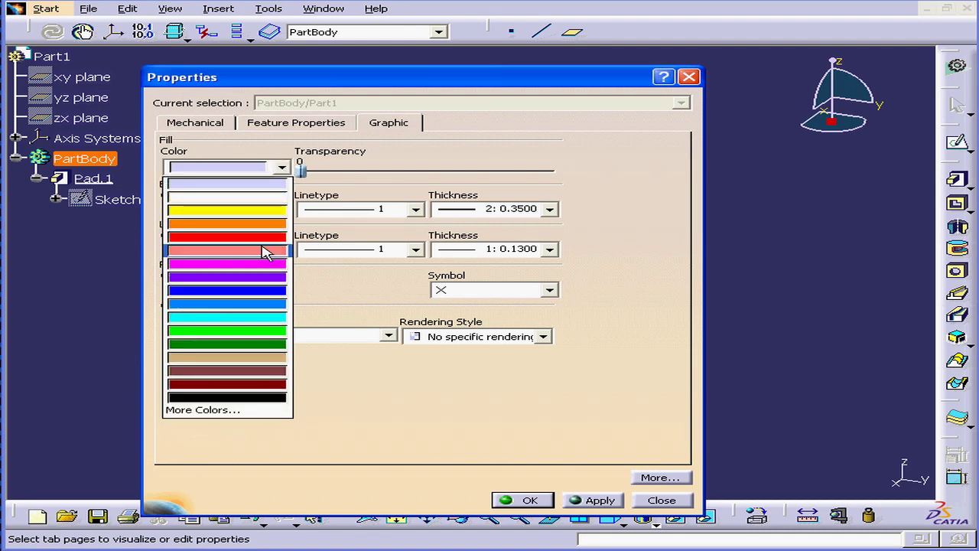
click(269, 304)
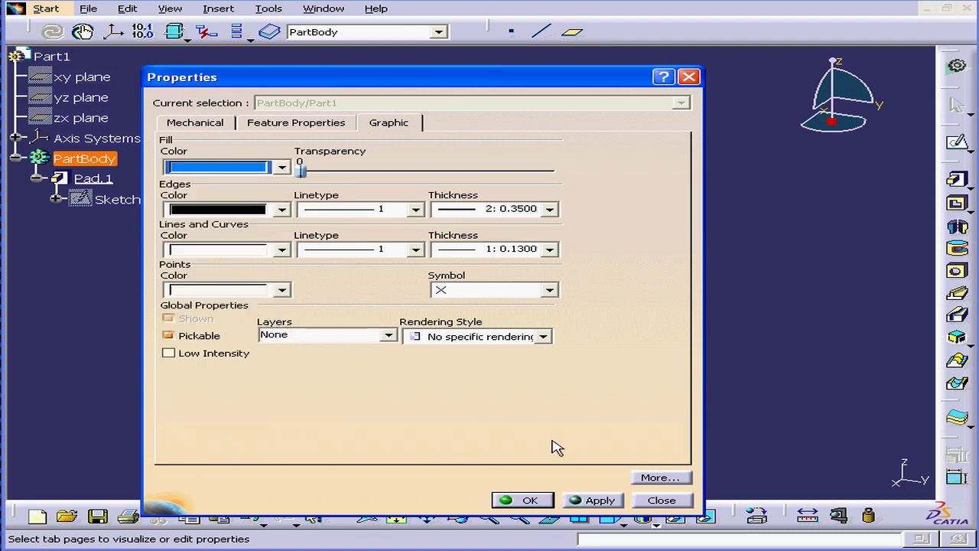
click(536, 501)
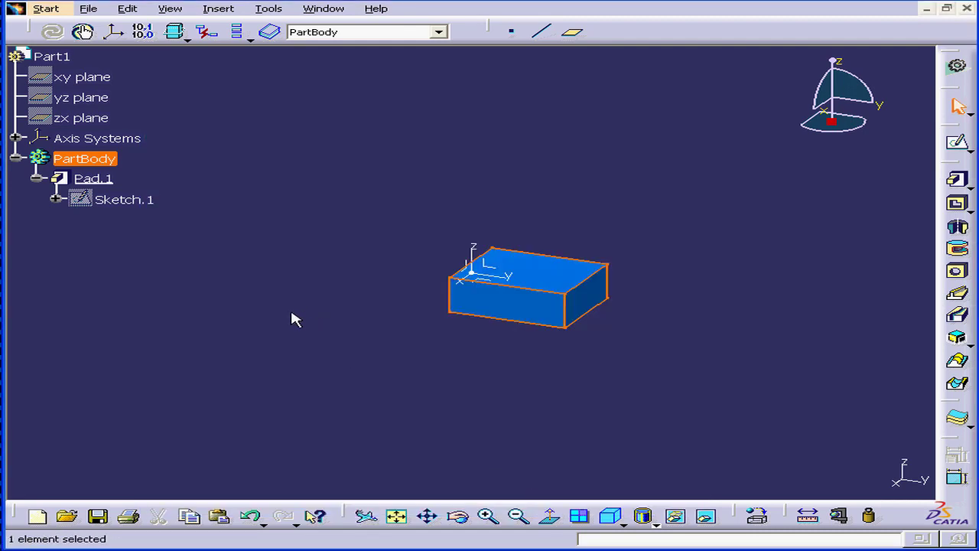
- Change the part's part number to Part2 in its product properties
right_click(54, 56)
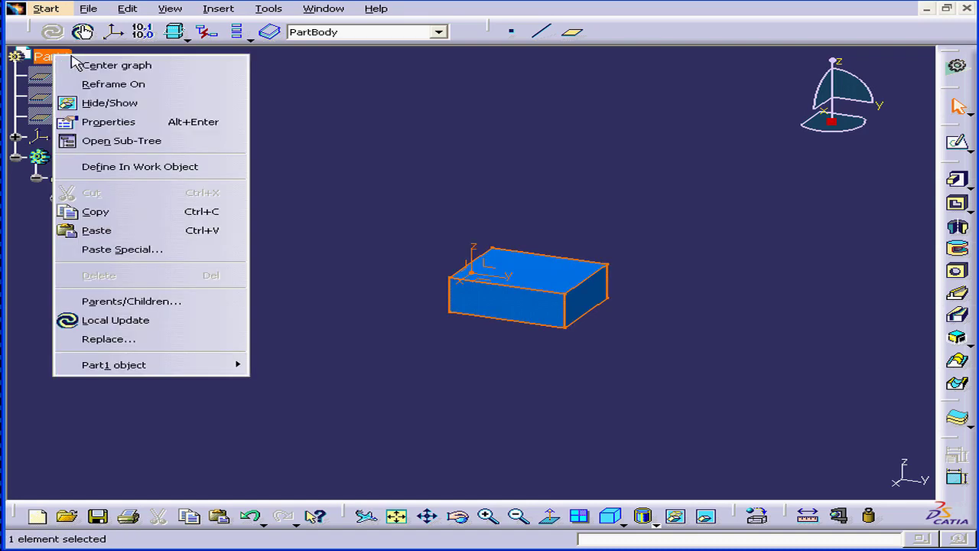
click(160, 122)
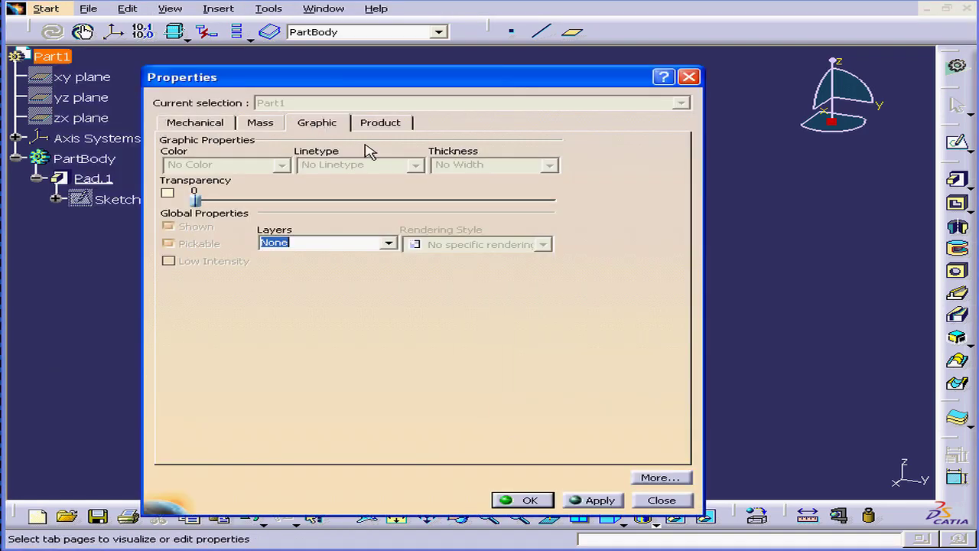
click(383, 124)
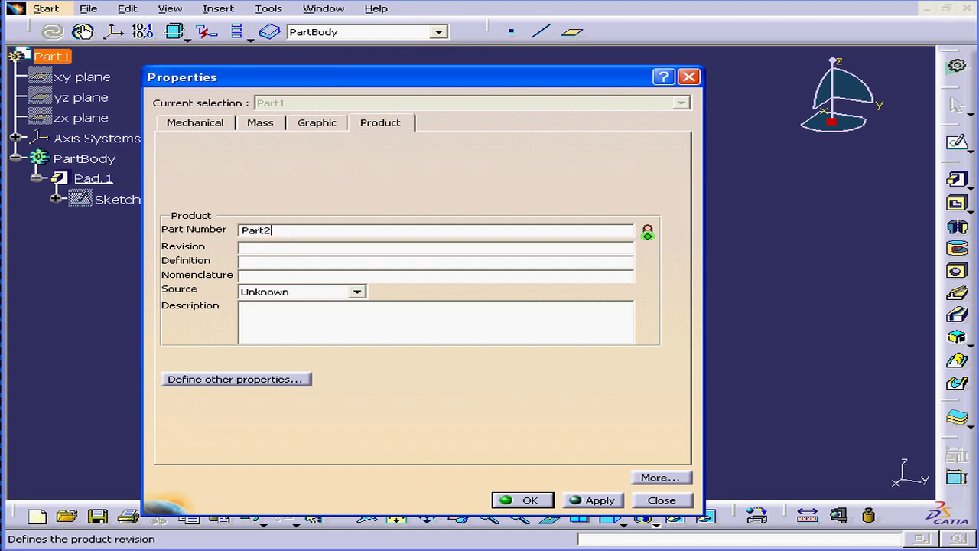
click(537, 502)
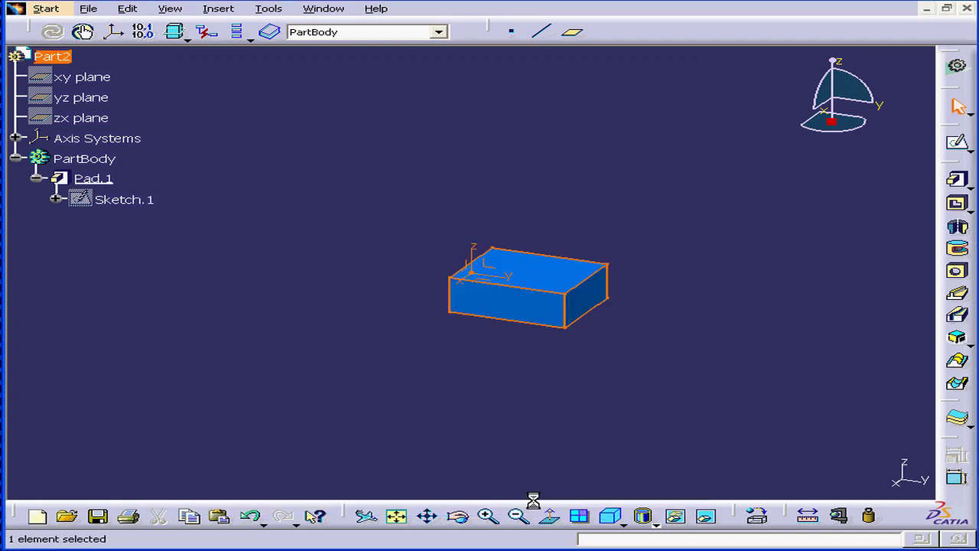
- Save a copy of the modified part as Part2.CATPart in the _Parts folder
click(90, 9)
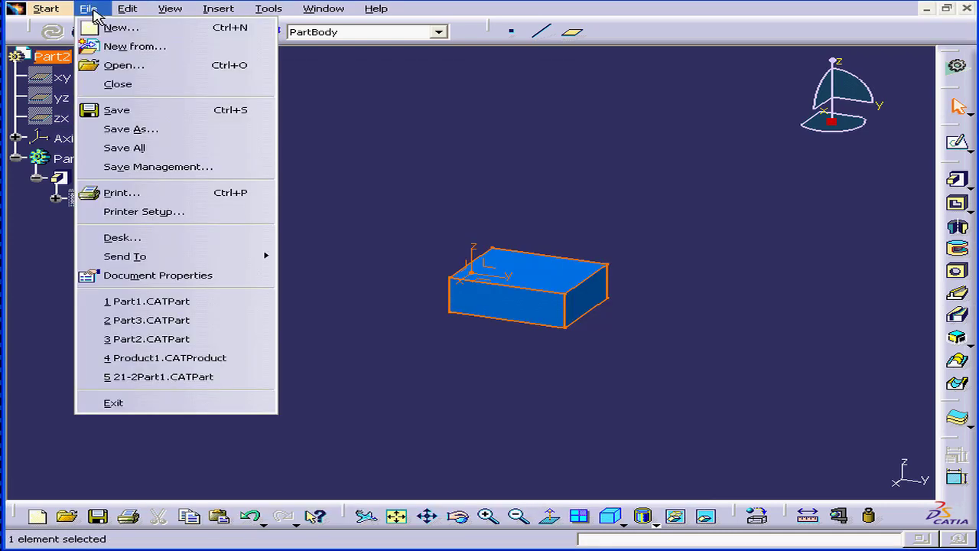
click(158, 133)
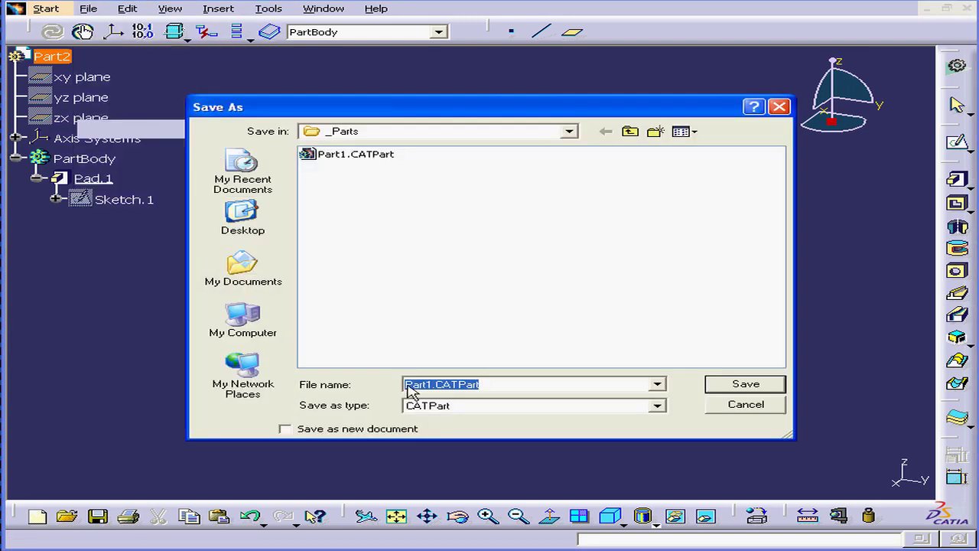
drag(433, 384, 426, 385)
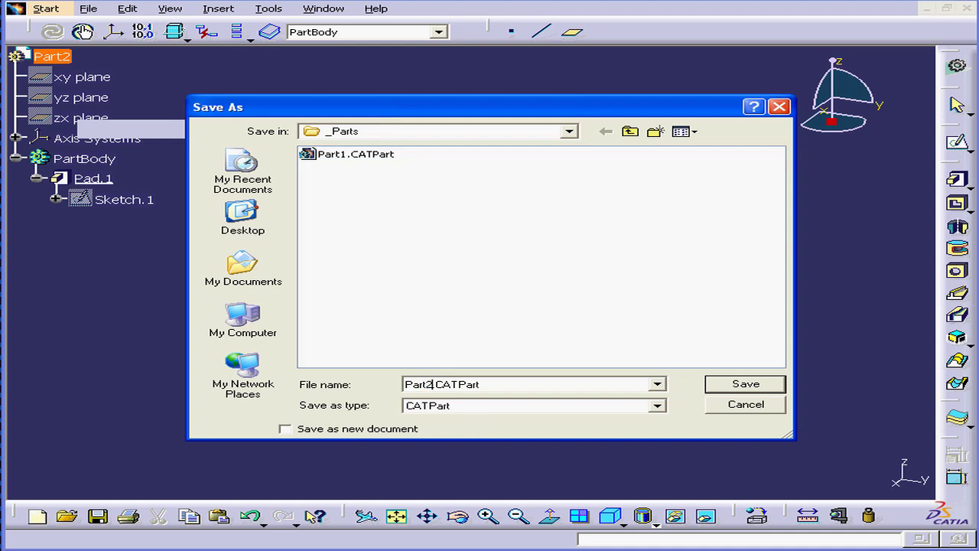
click(724, 387)
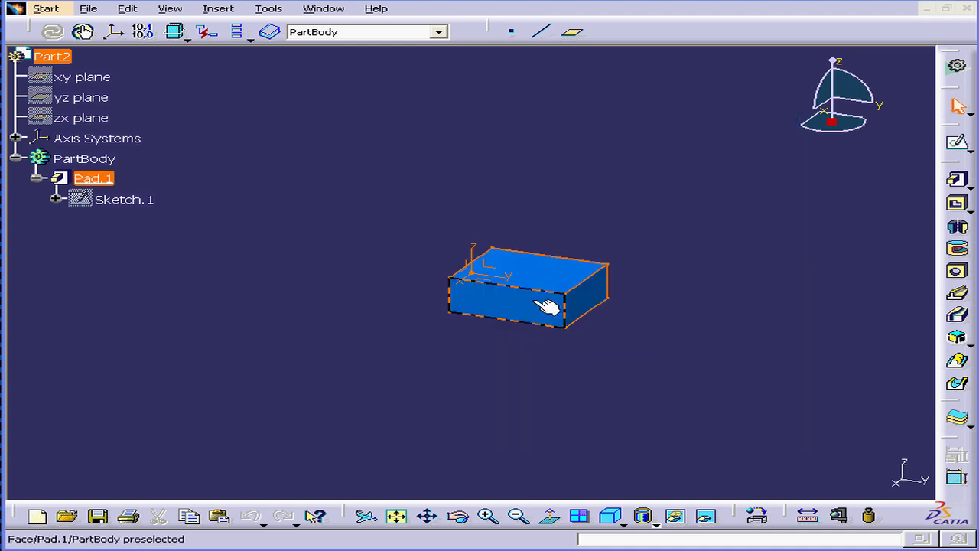
- Check the saved part files in the D:\_Parts folder in Windows Explorer, return to CATIA and clear the selection
drag(978, 143, 645, 116)
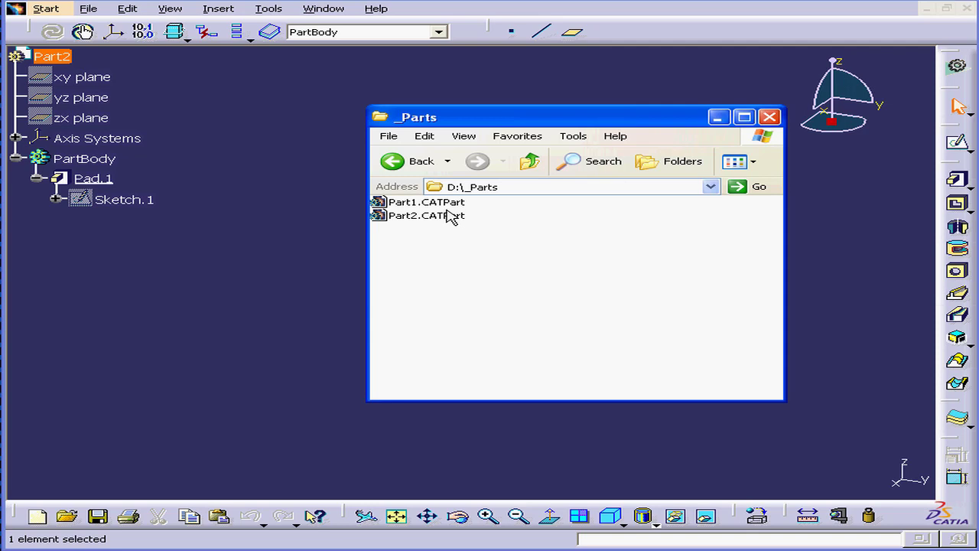
click(717, 117)
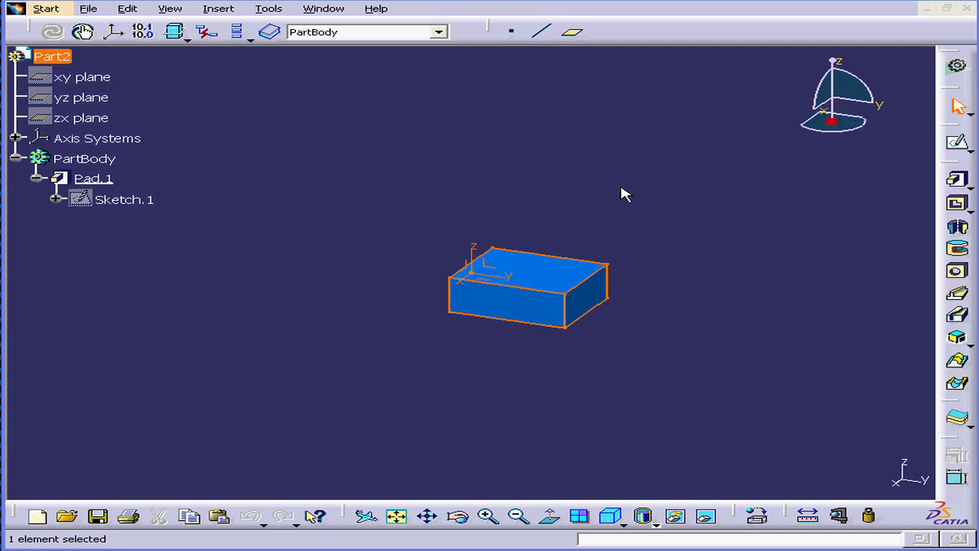
click(493, 161)
- Create a new part from the existing Part1.CATPart in the _Parts folder using the New from command
click(87, 9)
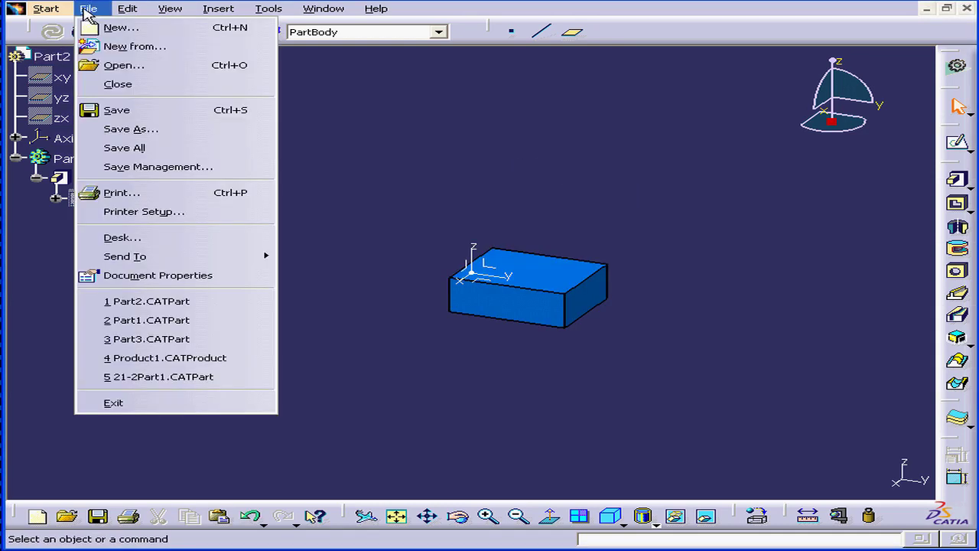
click(159, 48)
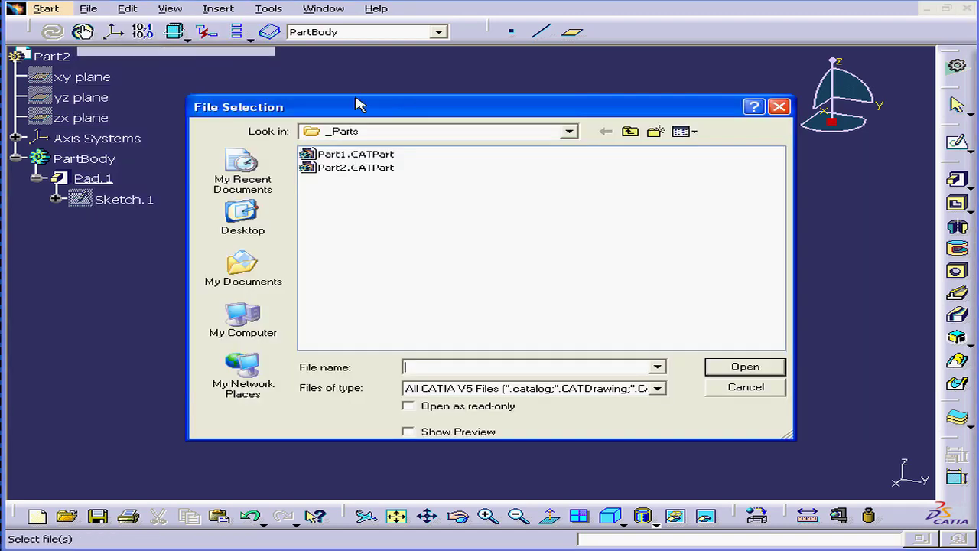
drag(432, 114, 462, 115)
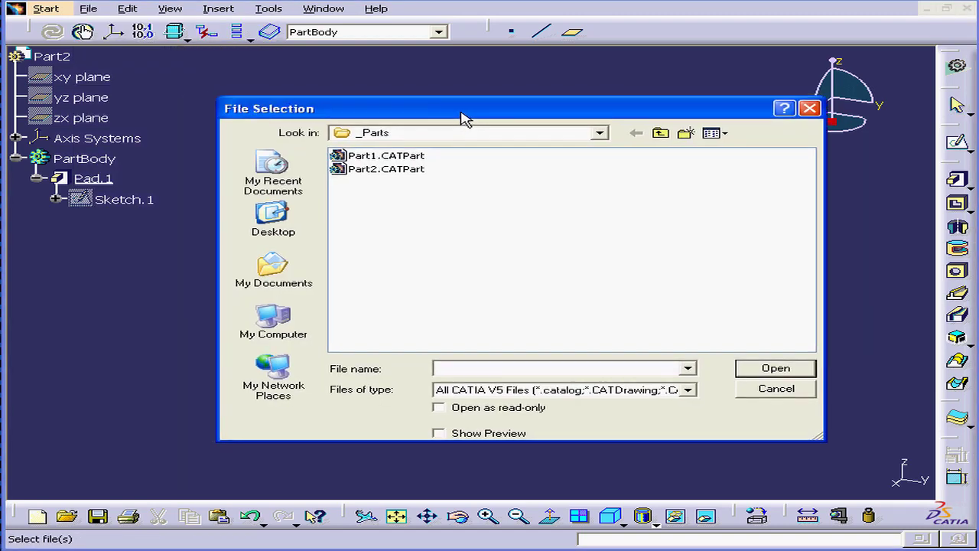
click(385, 157)
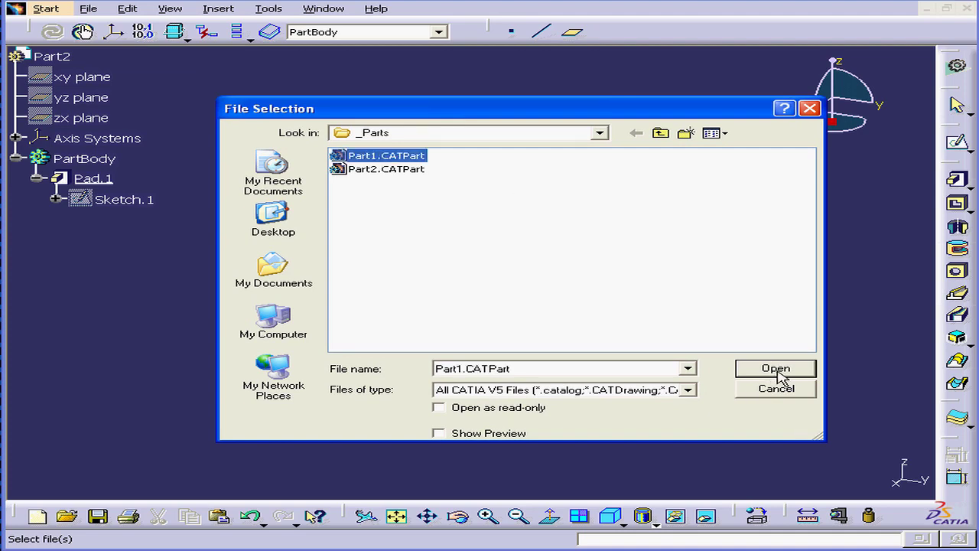
click(776, 369)
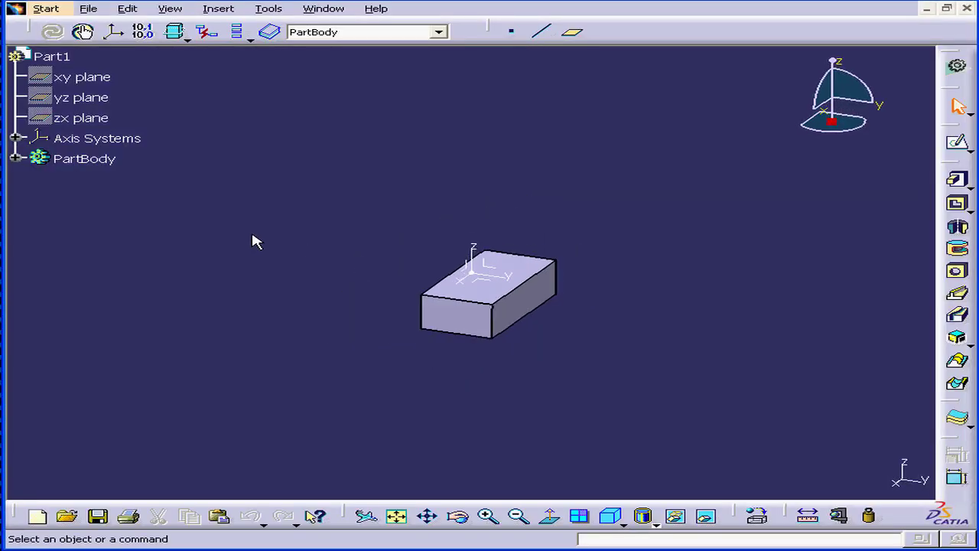
click(90, 9)
click(96, 109)
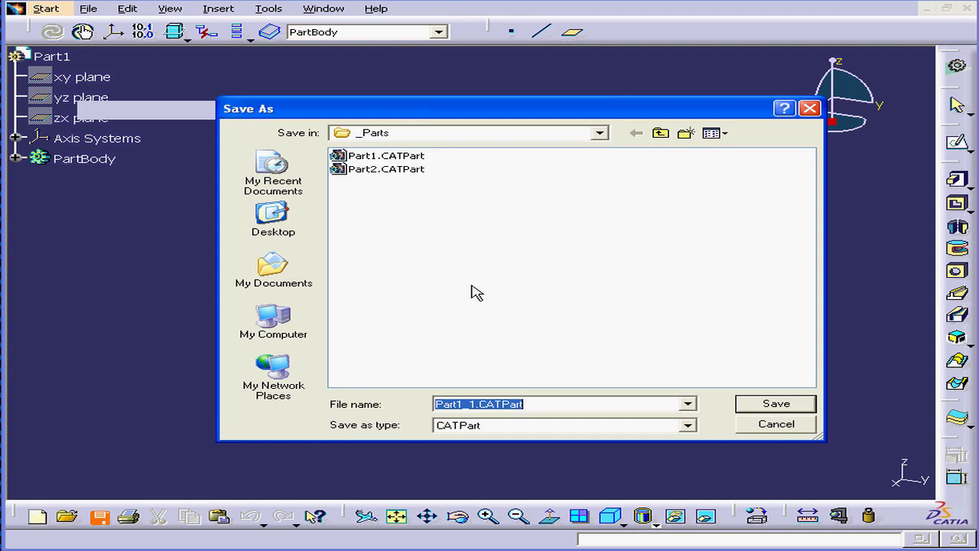
click(775, 424)
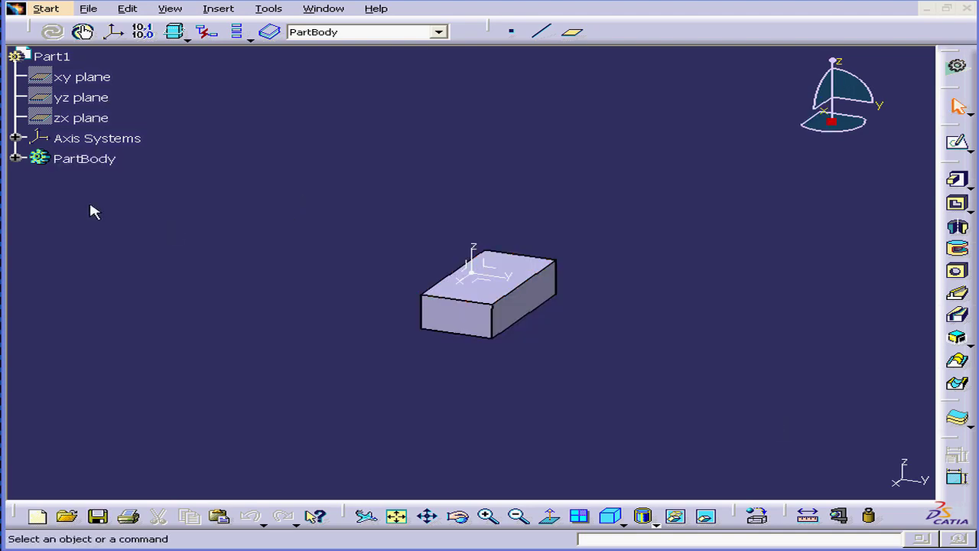
- Reshape the rectangle in Pad.1's sketch by moving its right side inward, upper side up and left side past the vertical axis, and exit the sketch
click(19, 160)
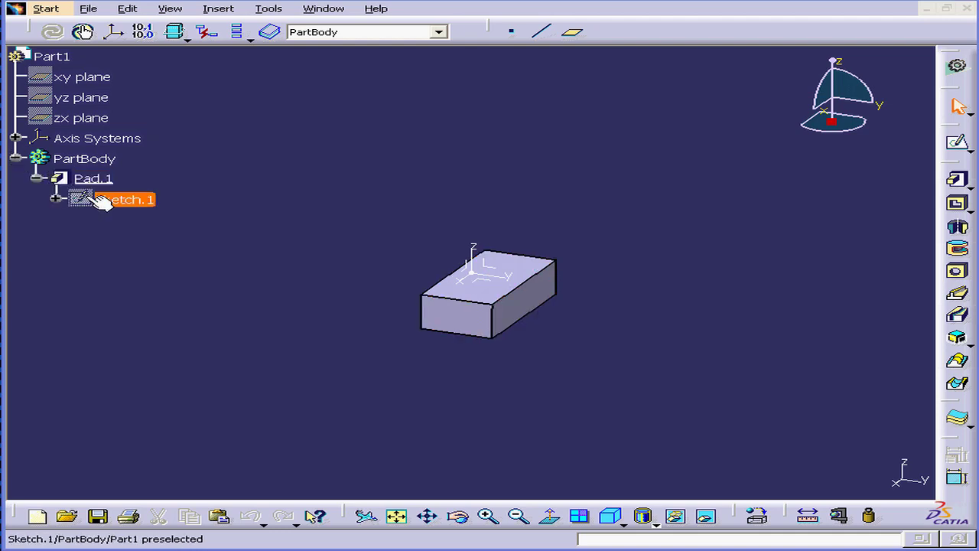
double_click(99, 199)
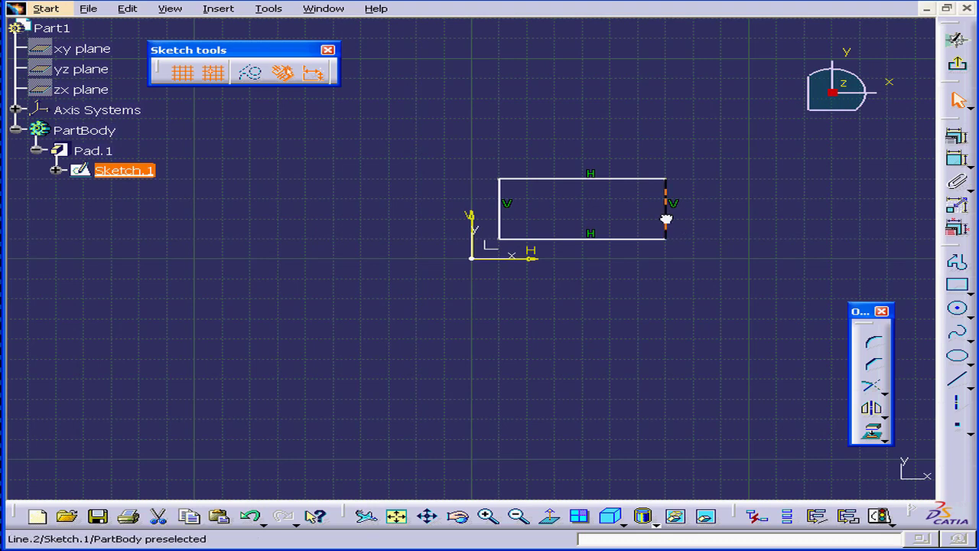
drag(668, 221, 624, 223)
drag(590, 180, 586, 140)
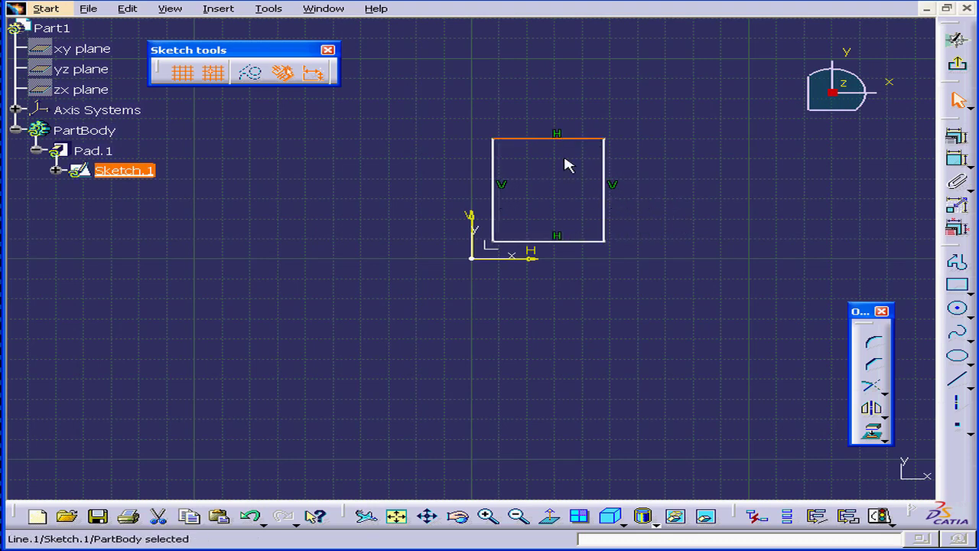
drag(495, 200, 385, 205)
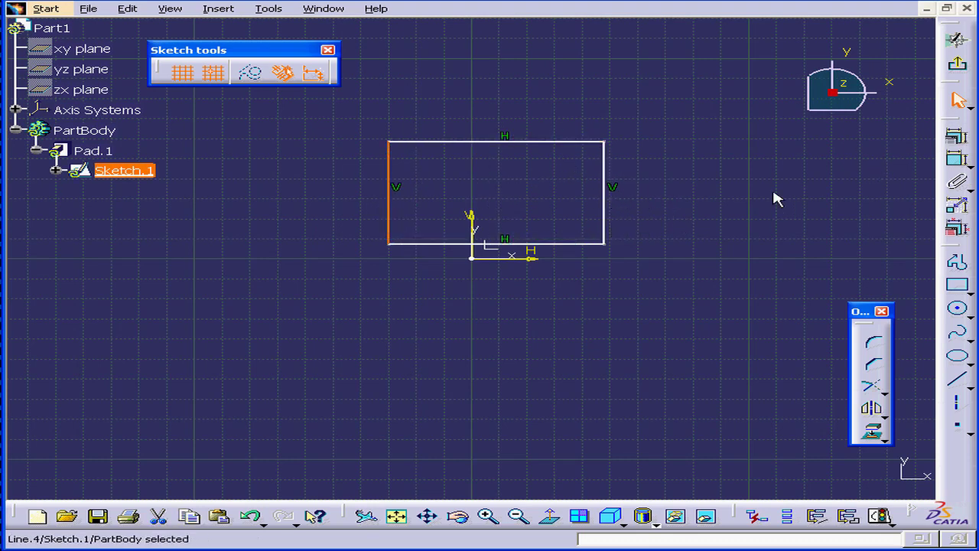
click(956, 39)
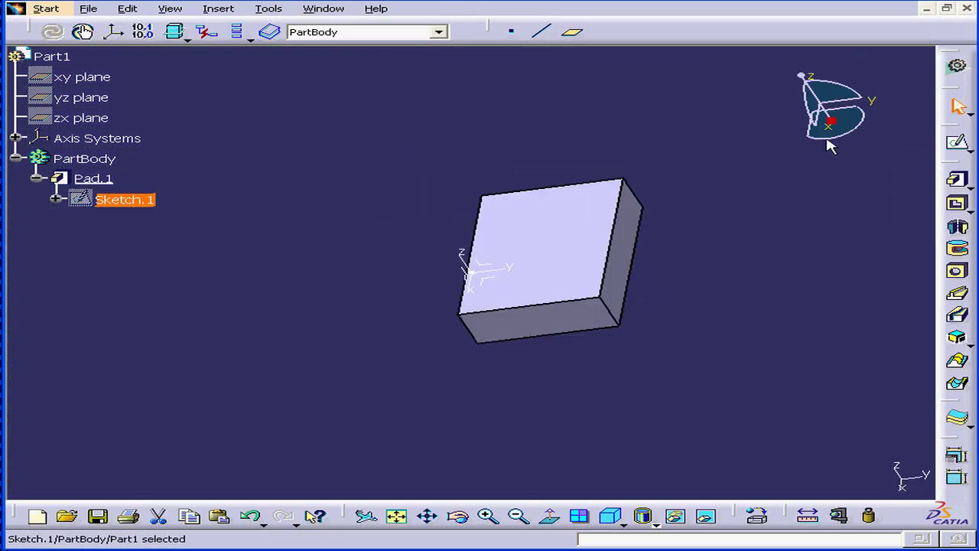
- Set the PartBody's fill color to dark red in its graphic properties
right_click(85, 158)
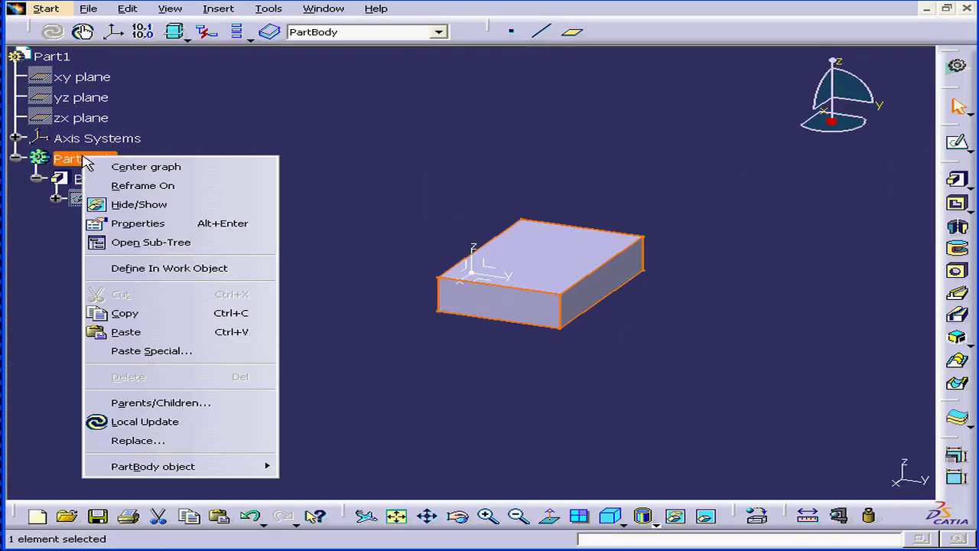
click(180, 223)
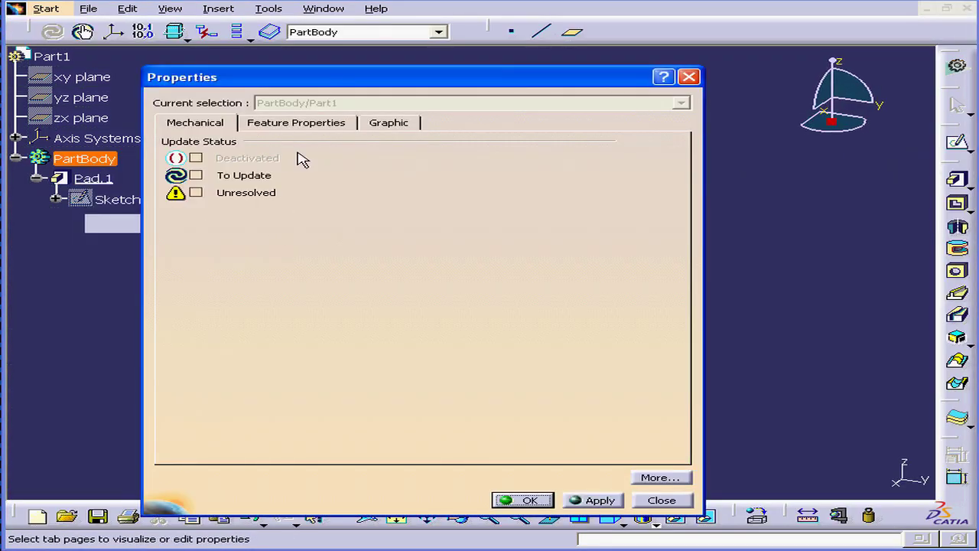
click(391, 124)
click(281, 167)
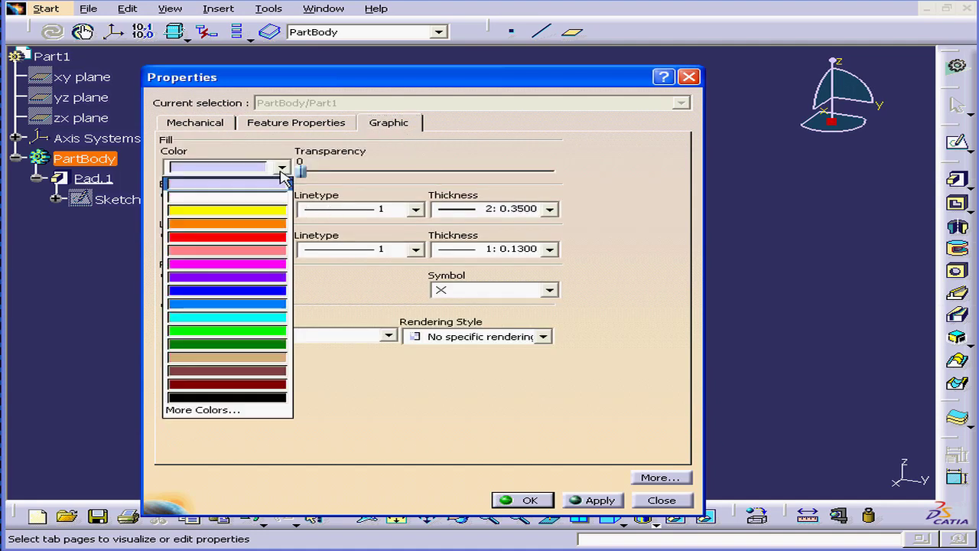
click(280, 384)
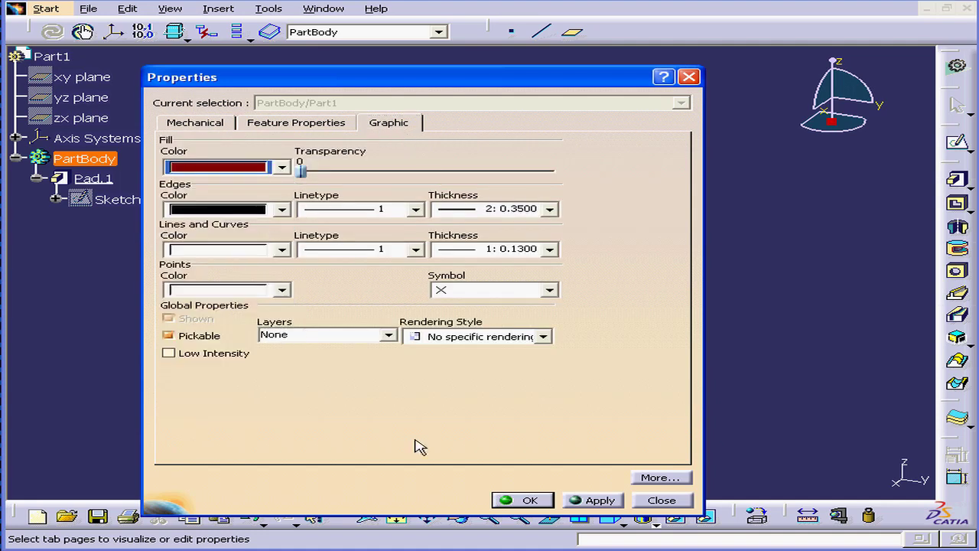
click(526, 500)
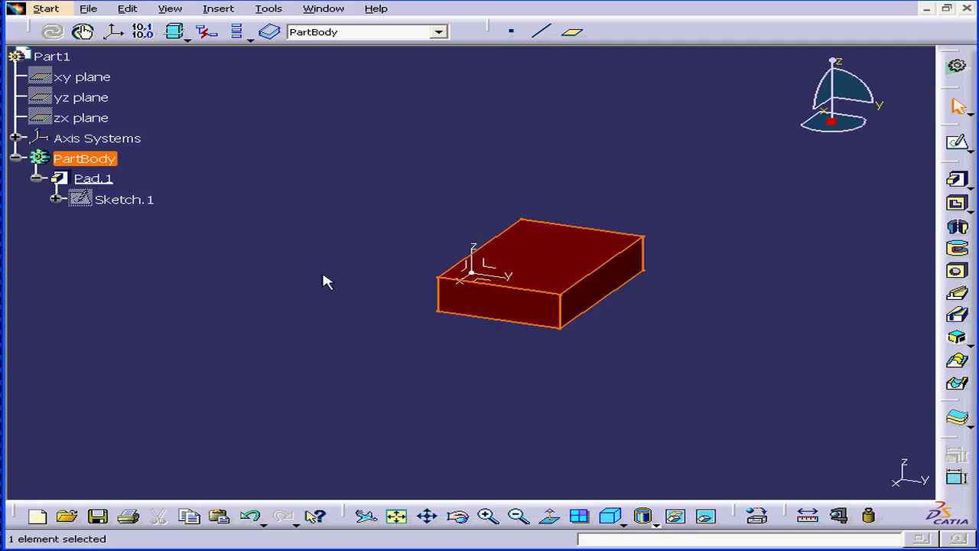
- Change the part's part number to Part3 in its product properties
right_click(49, 56)
click(134, 123)
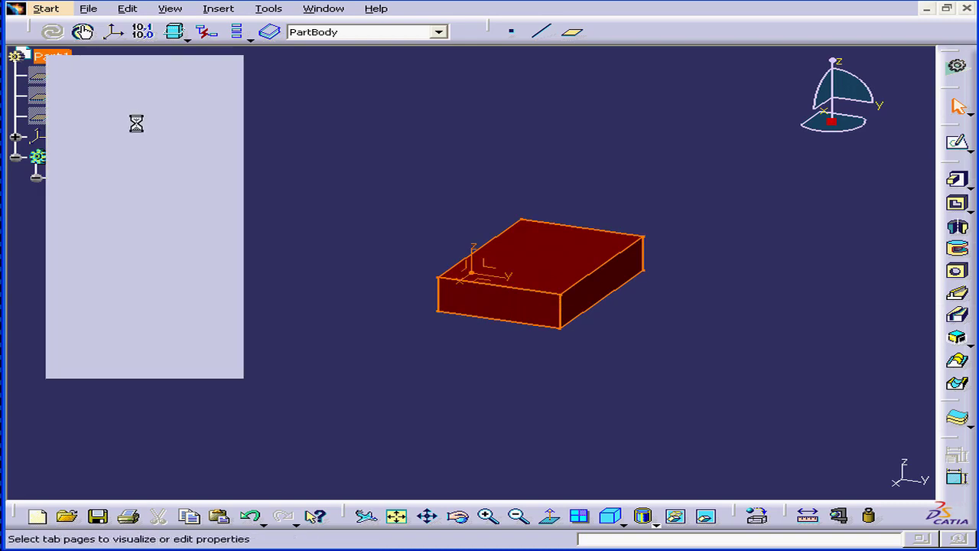
click(369, 129)
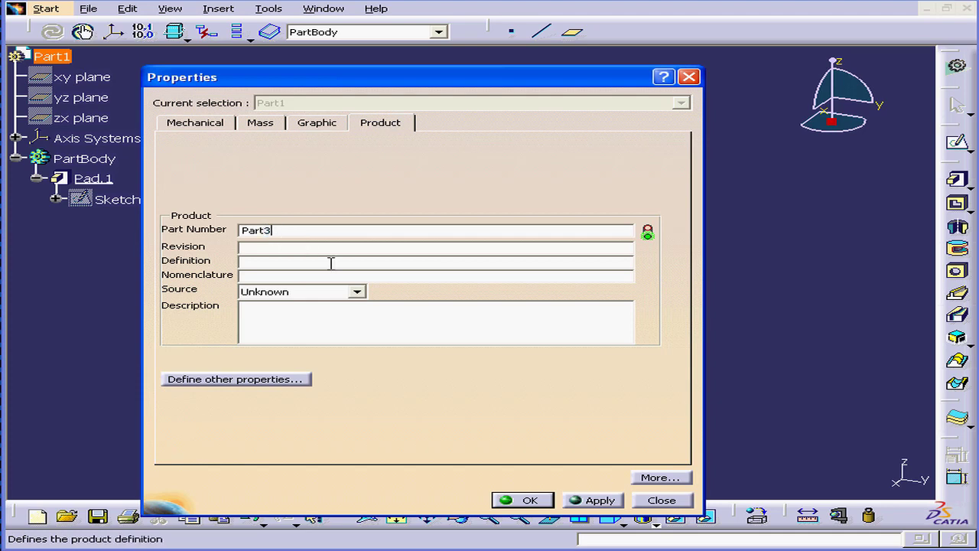
click(541, 499)
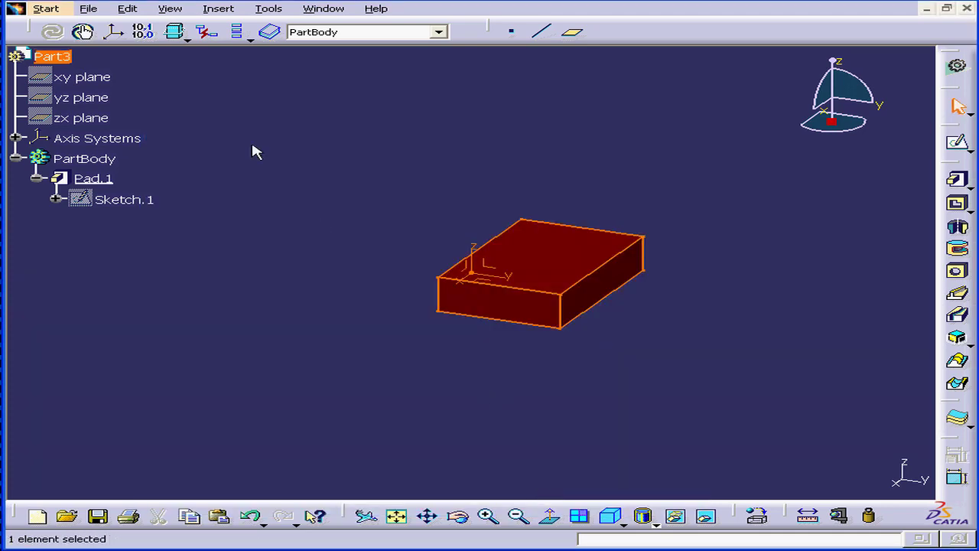
- Save the new part as Part3.CATPart in the _Parts folder and bring that folder's Explorer window into view to check the files
click(96, 10)
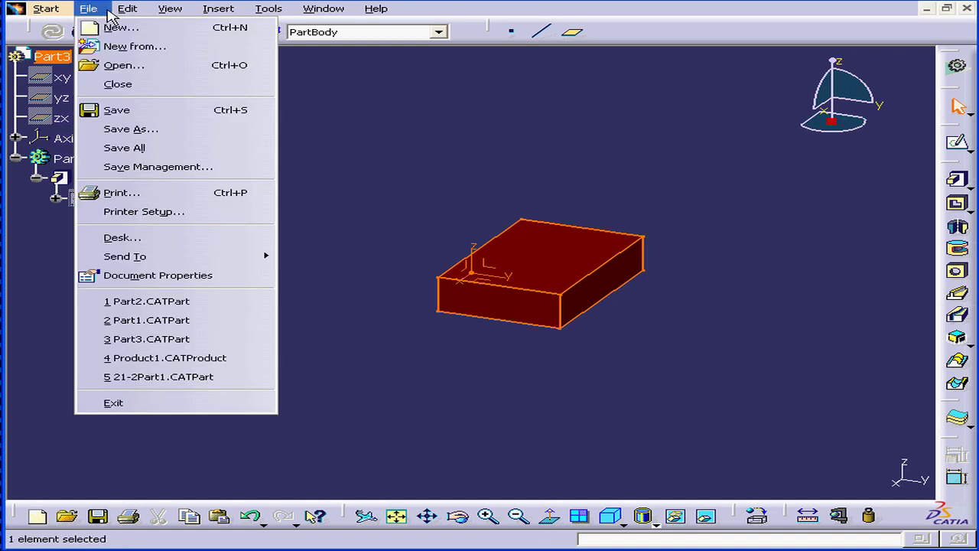
click(134, 113)
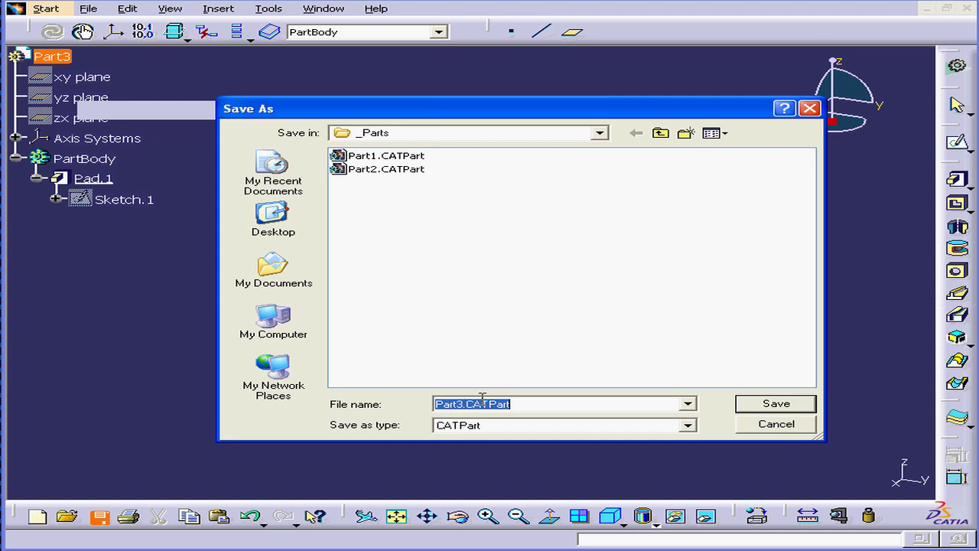
click(771, 408)
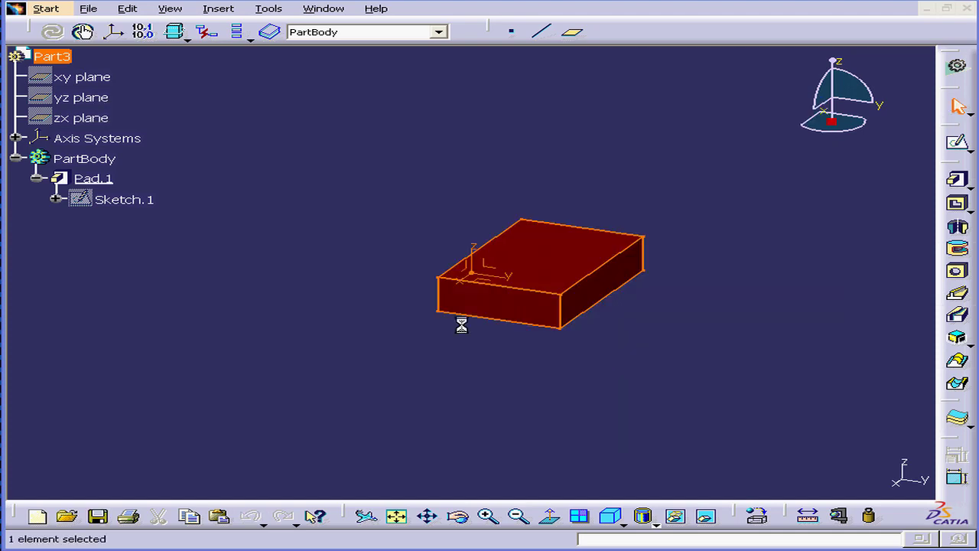
drag(978, 115, 592, 113)
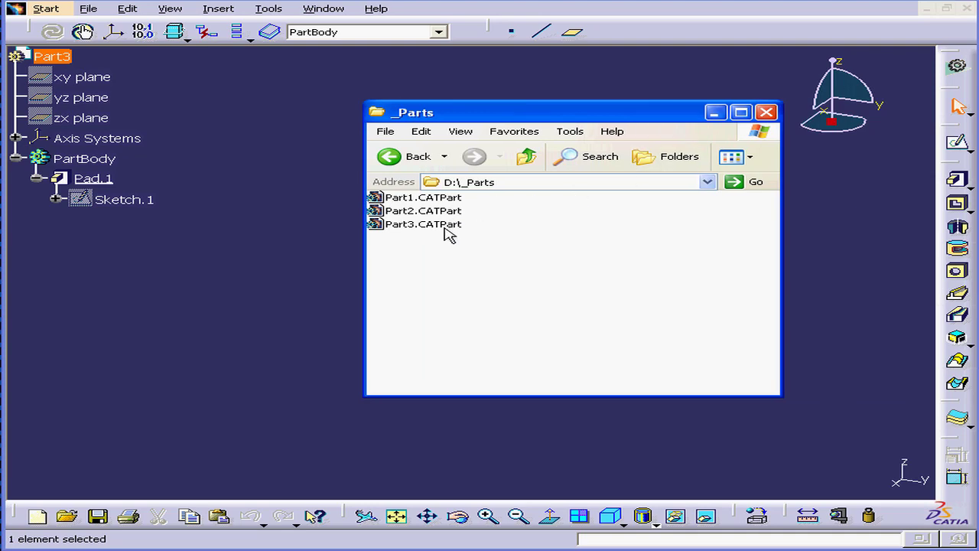